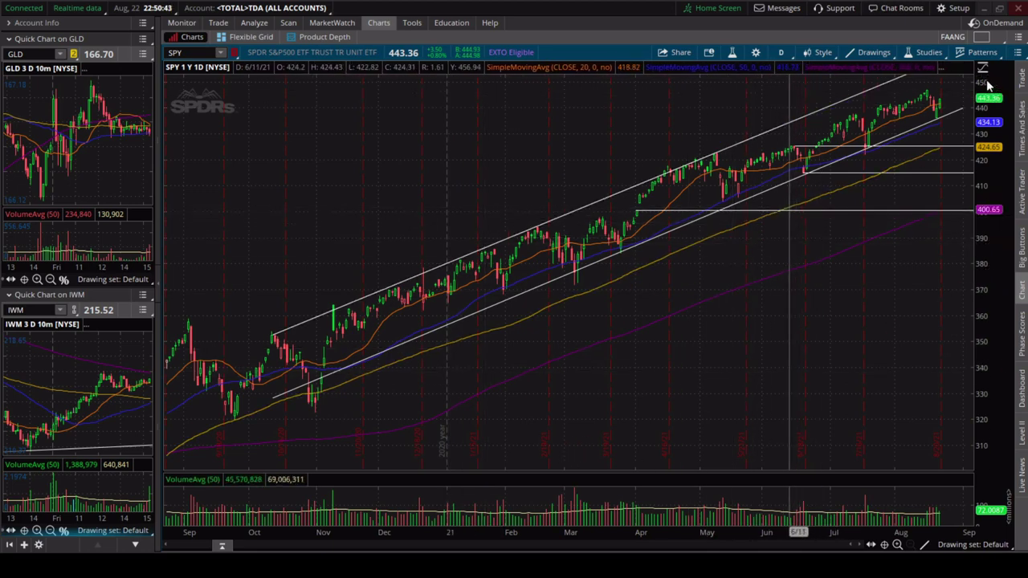
# - Open the time-frame list on the SPY one-year daily chart
pyautogui.click(780, 52)
# - Switch SPY to the 2 Y 1 D time frame and zoom to June 2020 onward
pyautogui.press('Down')
pyautogui.press('Return')
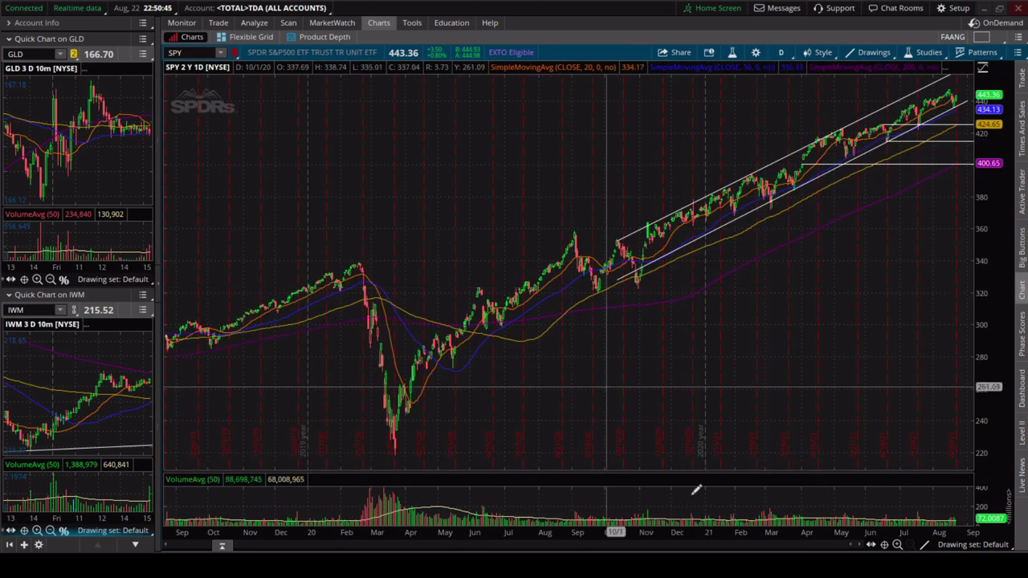
pyautogui.moveTo(474, 305); pyautogui.dragTo(972, 305)
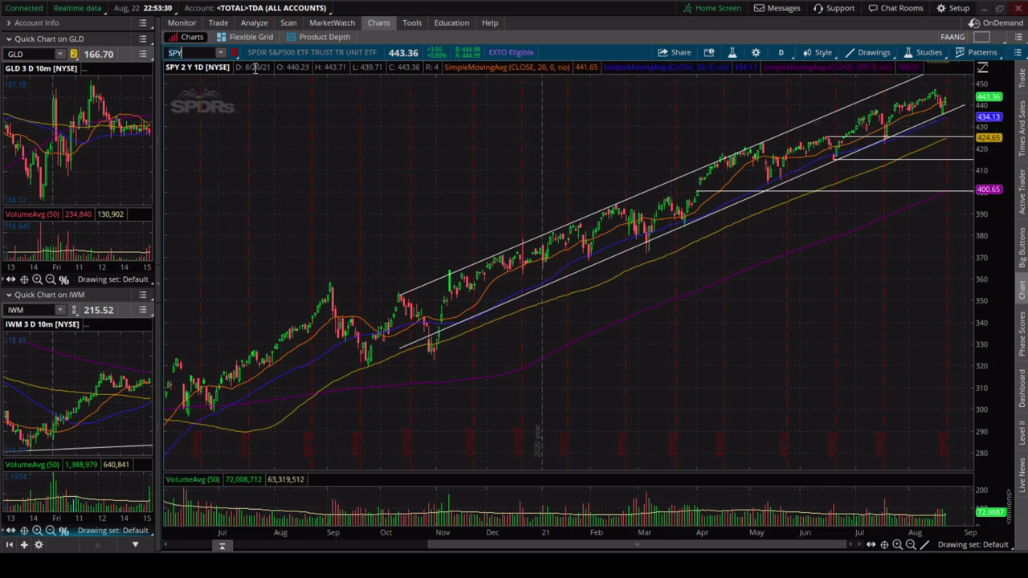
# - Load ZM and zoom in and out to study its recent five months and trendlines
pyautogui.write('ZM')
pyautogui.press('Return')
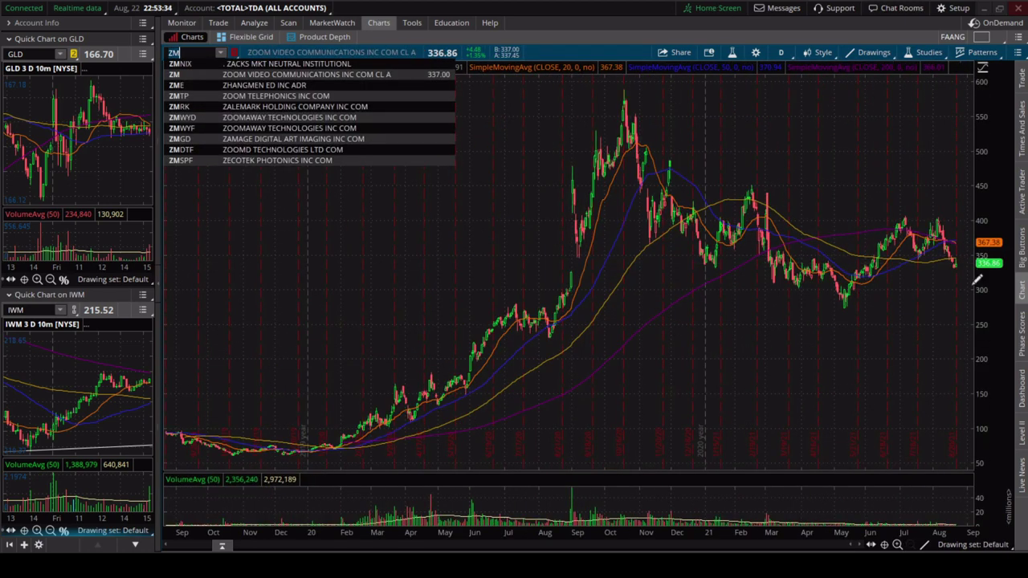
pyautogui.click(897, 544)
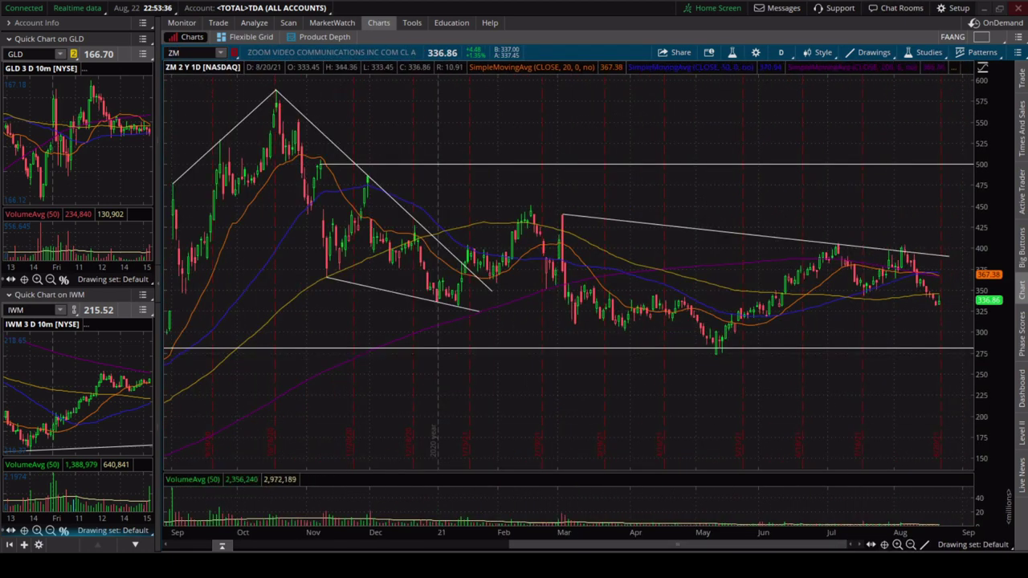
pyautogui.click(897, 545)
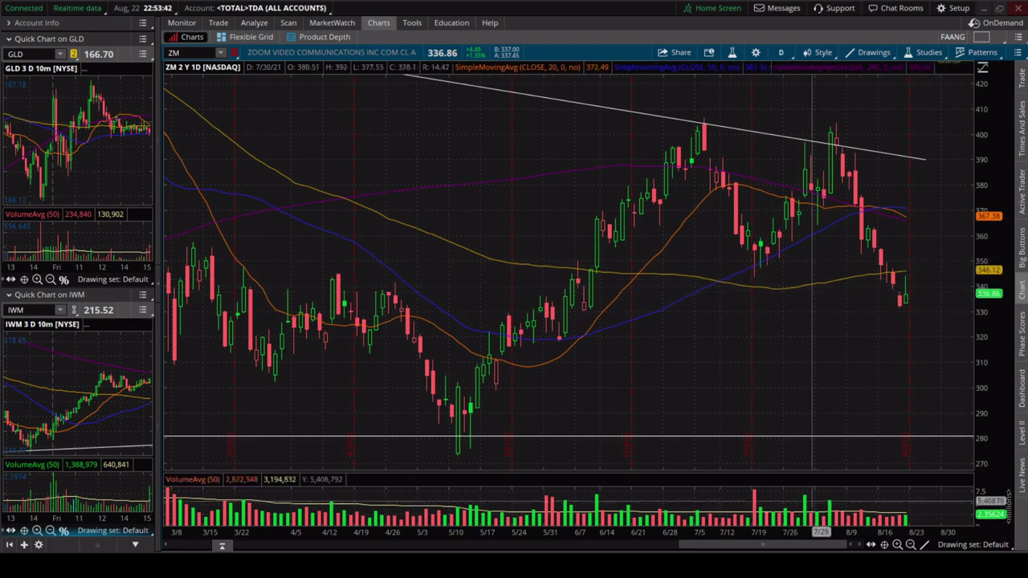
pyautogui.click(911, 545)
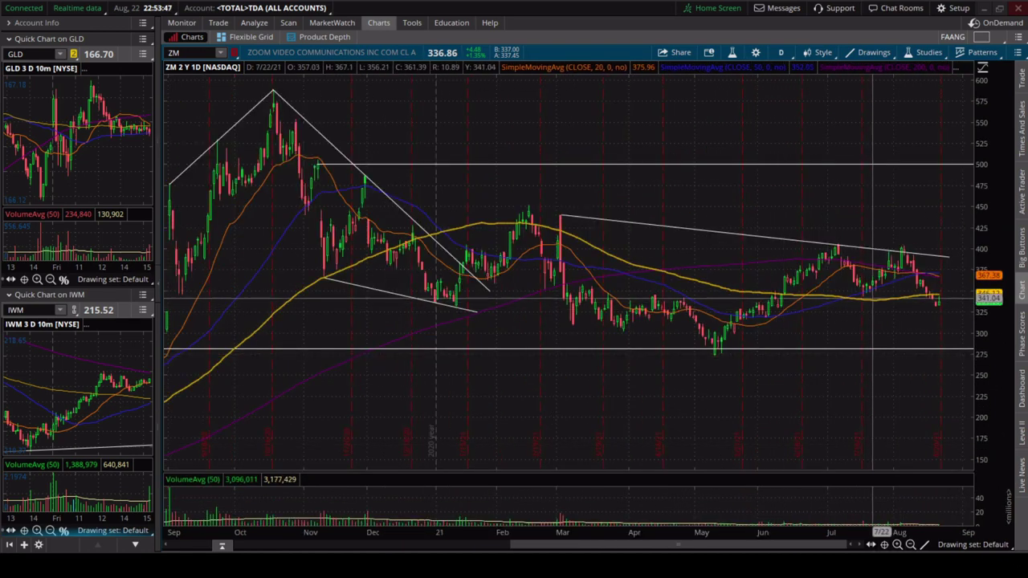
pyautogui.click(897, 544)
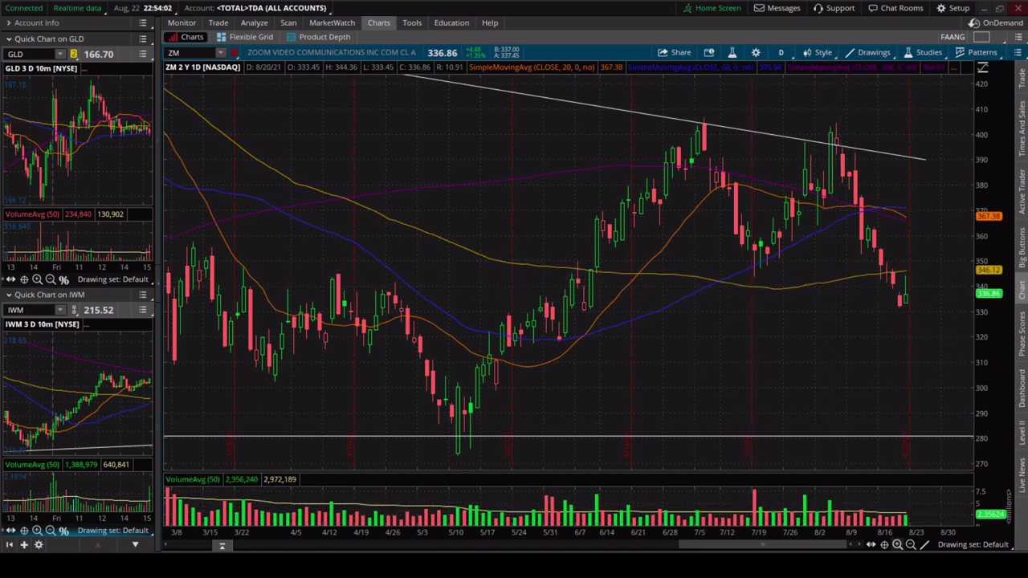
# - Zoom out to the full ZM chart, then back into its March–August bars
pyautogui.click(911, 544)
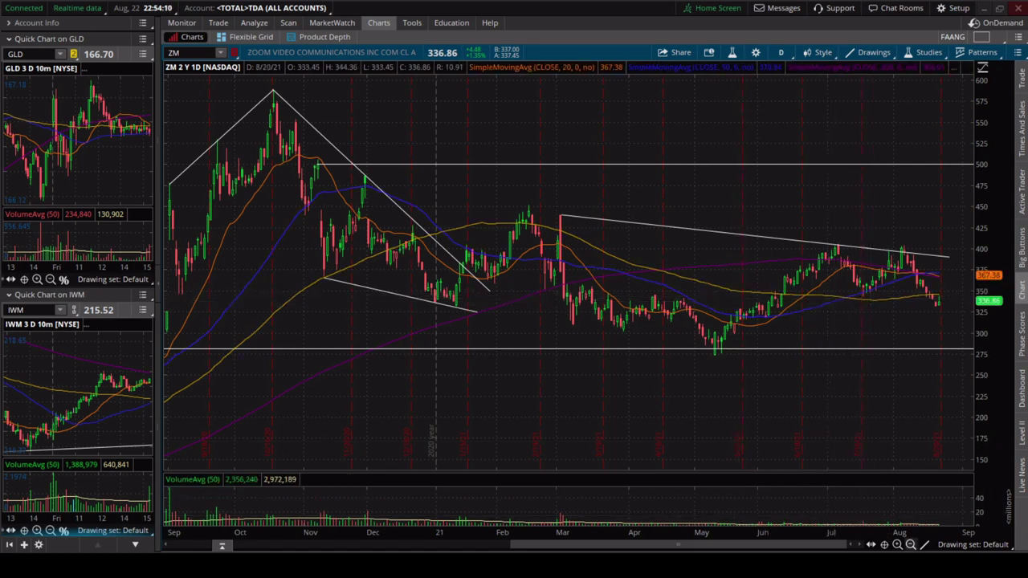
pyautogui.click(910, 545)
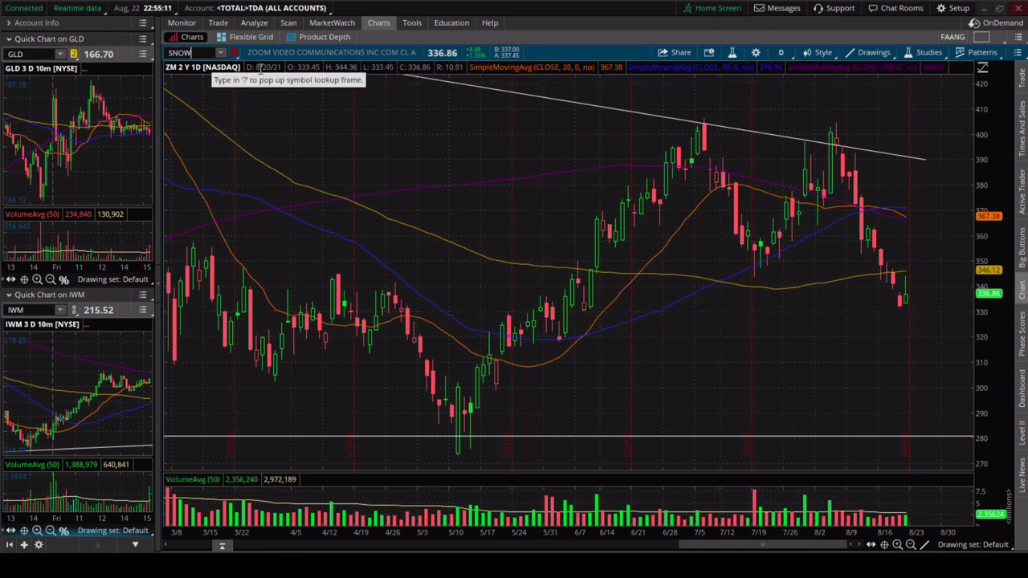
# - Load SNOW and zoom into its recent bars from late March 2021
pyautogui.press('Return')
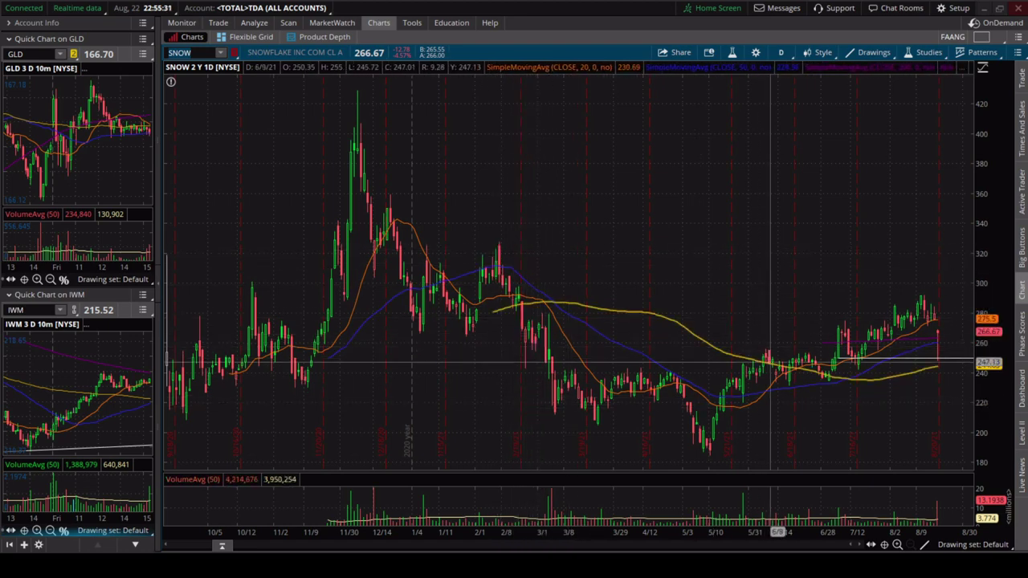
pyautogui.scroll(5, 751, 522)
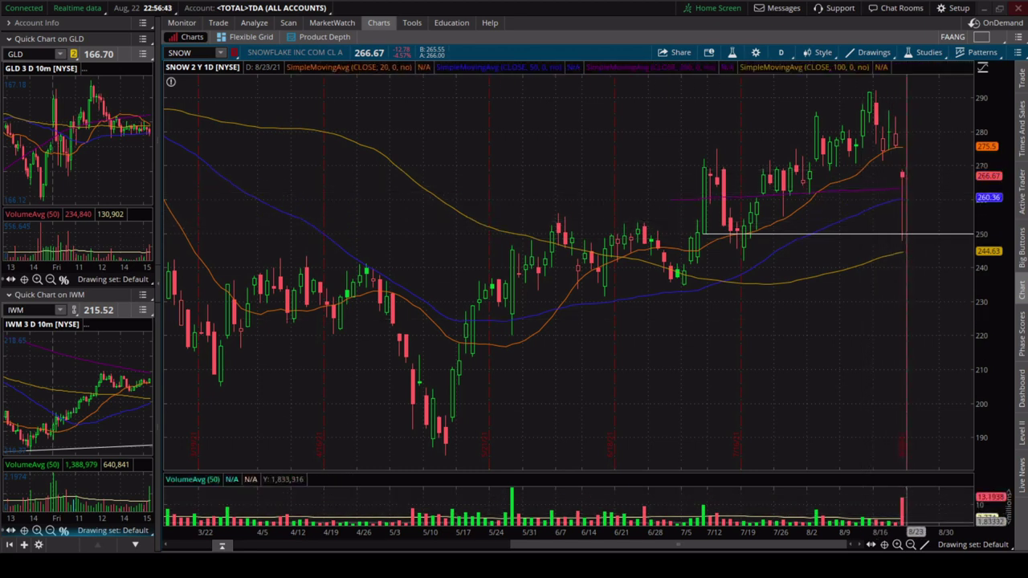
# - Zoom out the SNOW chart to October 2020 onward, revealing the ~425 December peak
pyautogui.click(910, 545)
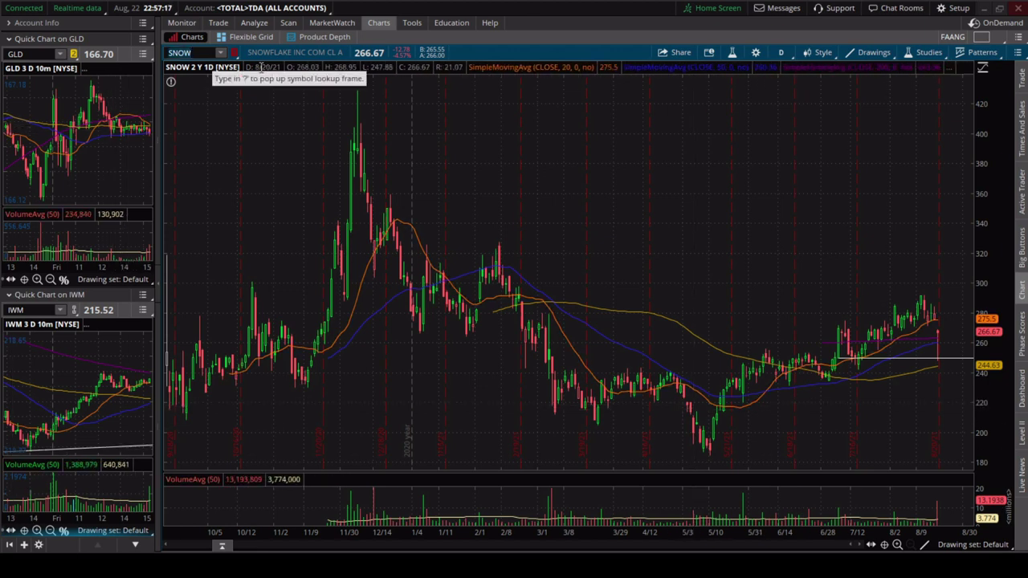
# - Load SMH on the one-year daily time frame and zoom into its March–August bars
pyautogui.press('Return')
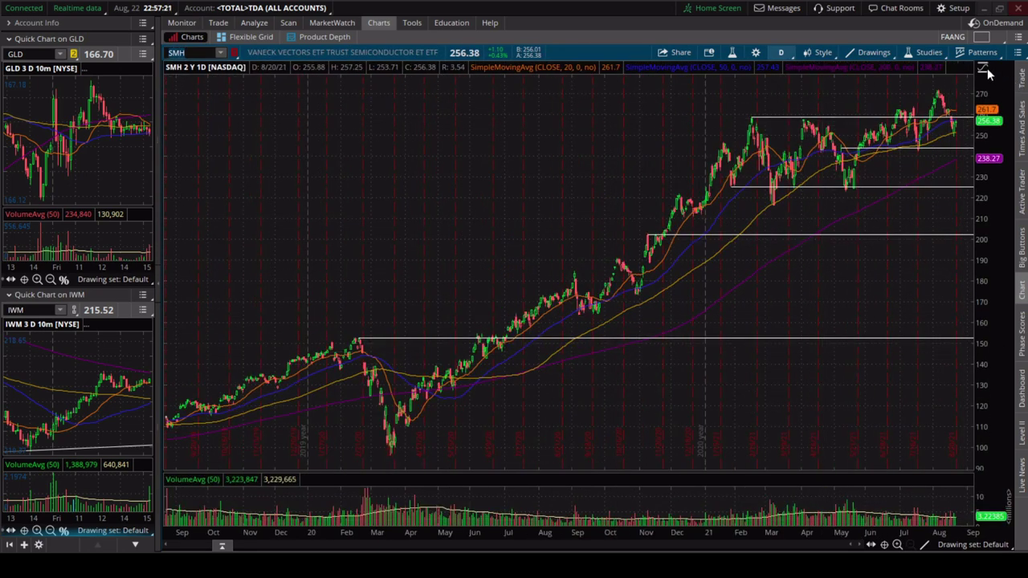
pyautogui.press('Return')
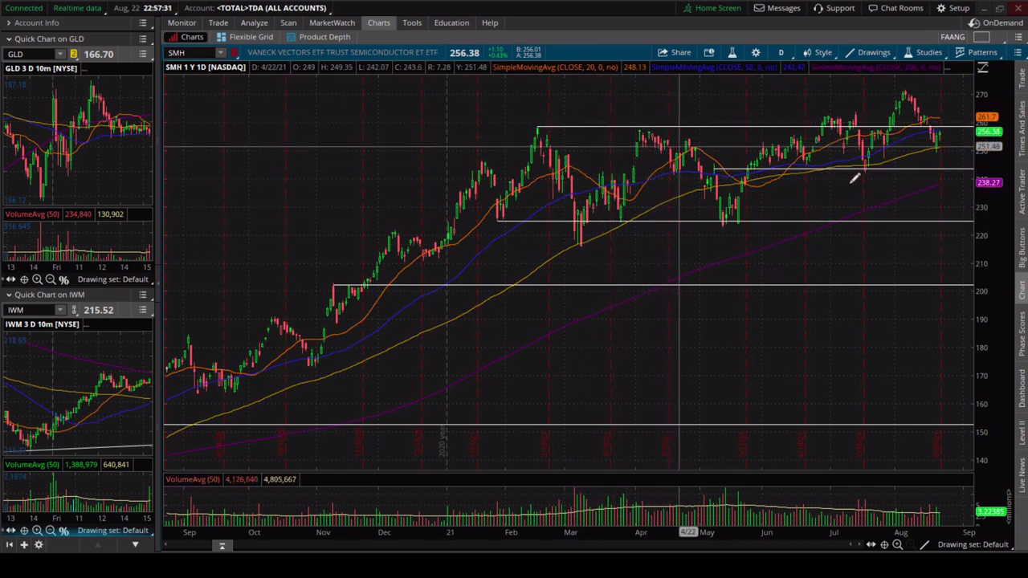
pyautogui.moveTo(913, 279); pyautogui.dragTo(846, 269)
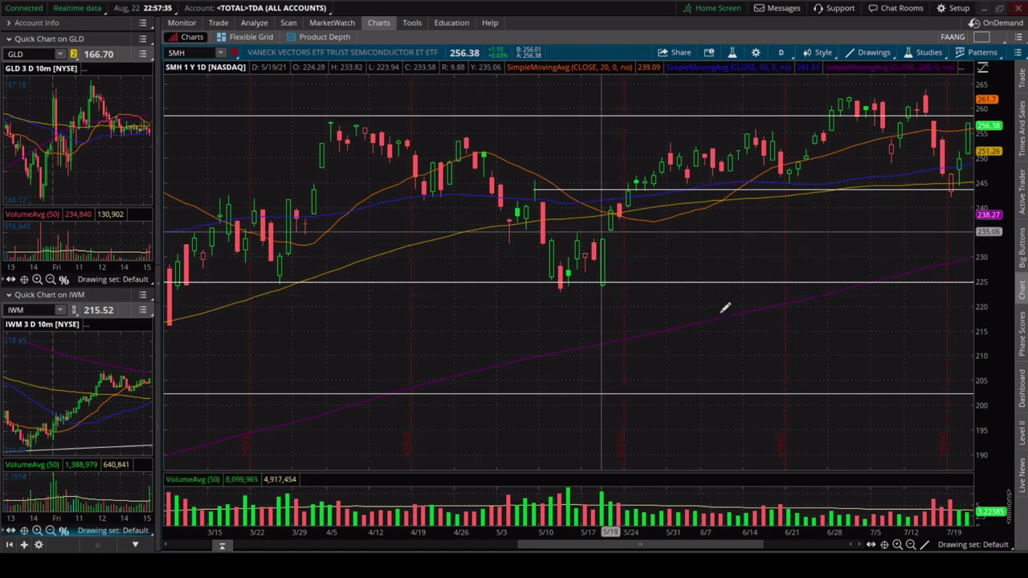
# - Place a horizontal level at 225.27 and zoom out to the full year
pyautogui.click(679, 349)
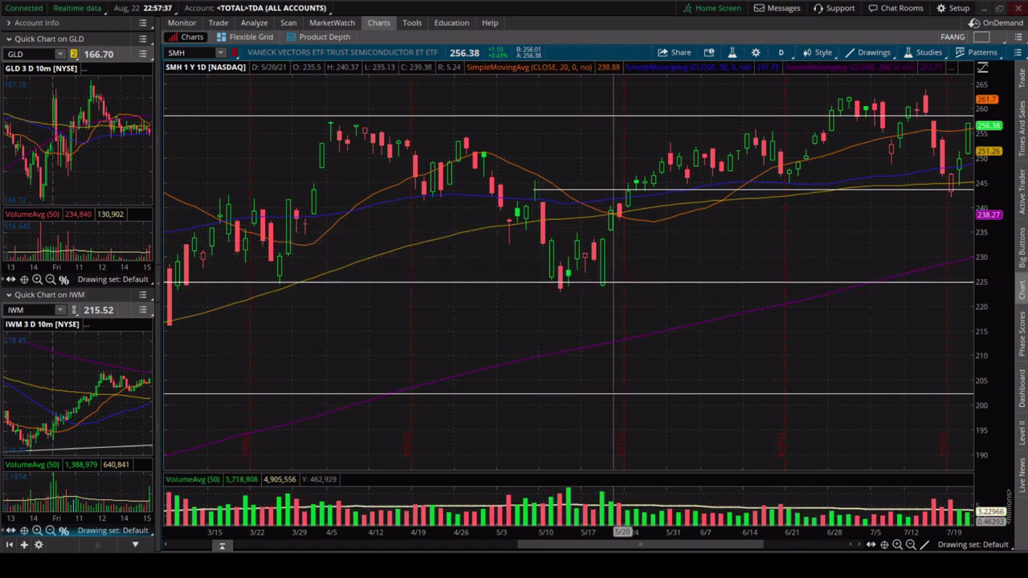
pyautogui.scroll(-3, 570, 241)
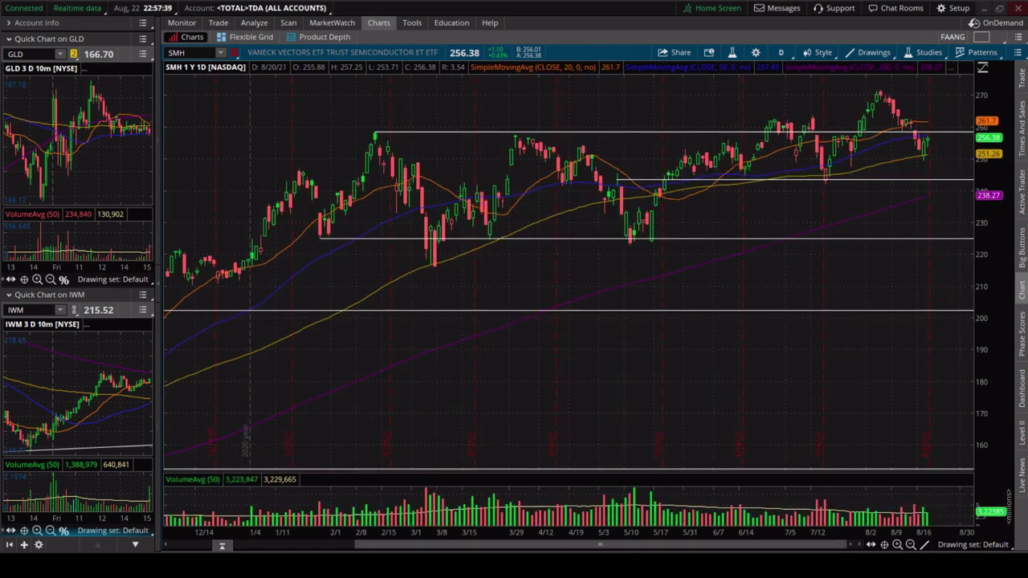
pyautogui.scroll(1, 847, 348)
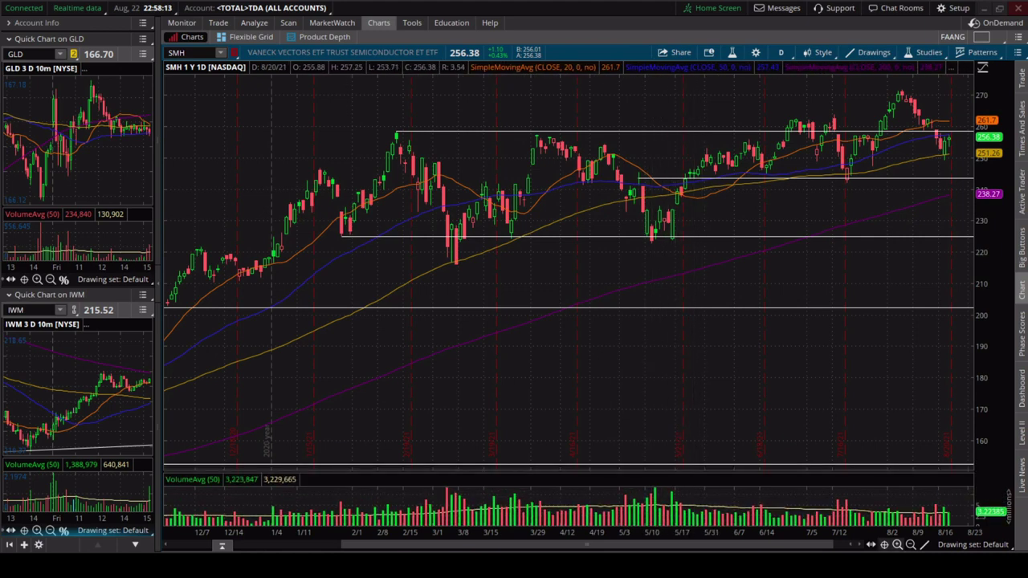
pyautogui.scroll(-3, 753, 510)
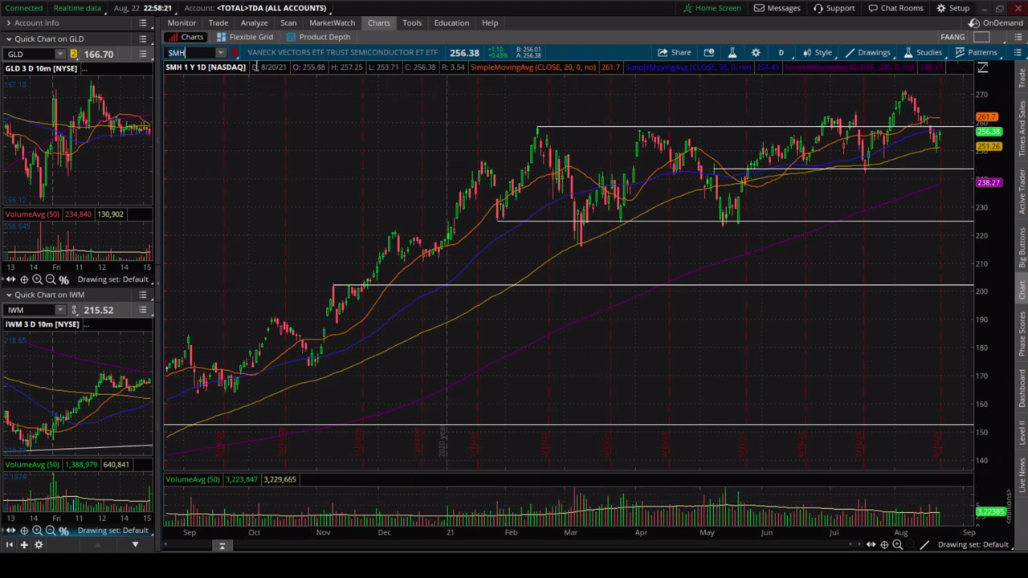
# - Load IGV, zoom into late January–early July, then reset to the full year
pyautogui.press('BackSpace')
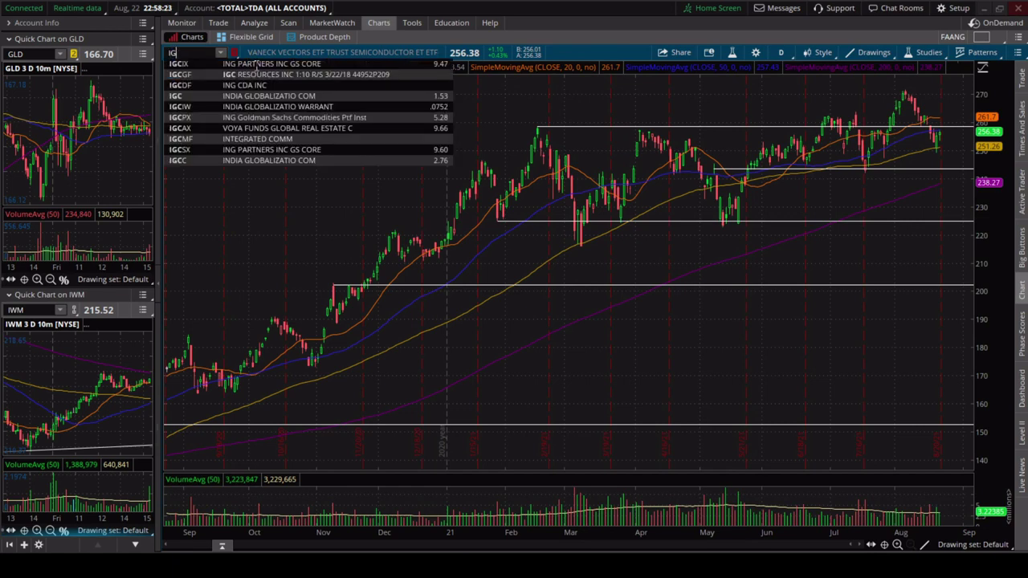
pyautogui.press('Return')
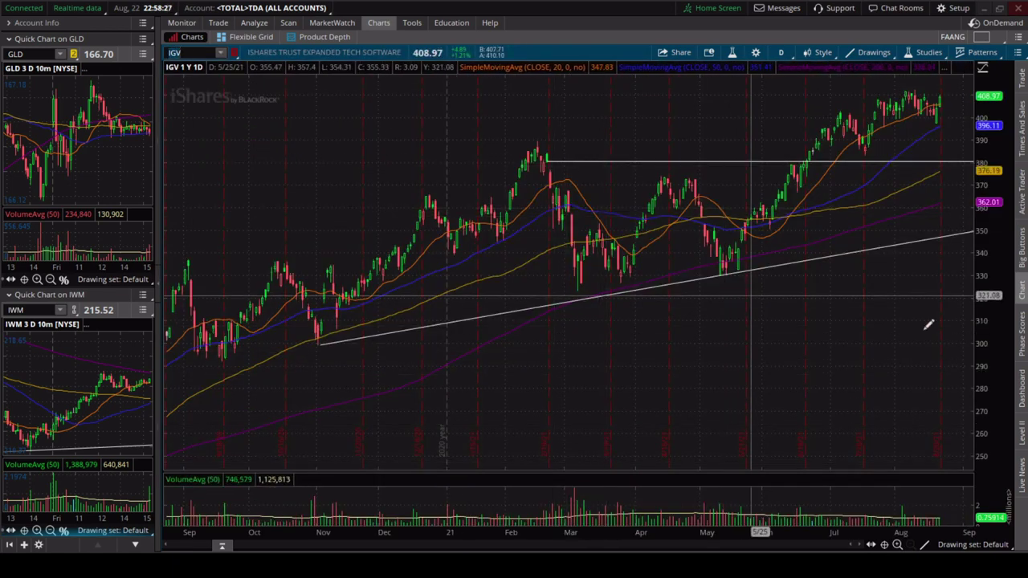
pyautogui.moveTo(471, 385); pyautogui.dragTo(914, 297)
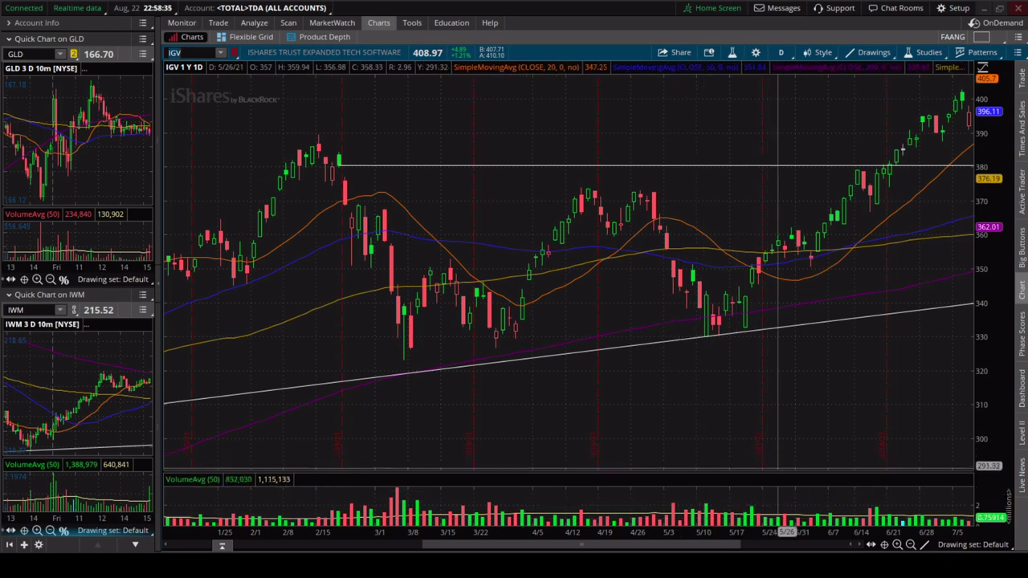
pyautogui.press('Return')
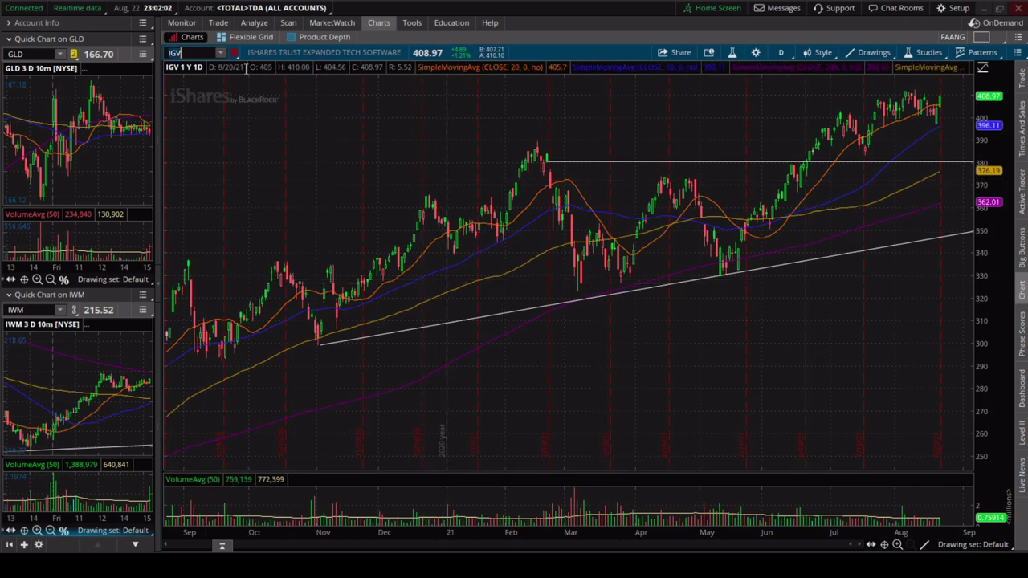
# - Load NIO on 2 Y daily and zoom into May 2020 through February 2021
pyautogui.write('IO')
pyautogui.press('Return')
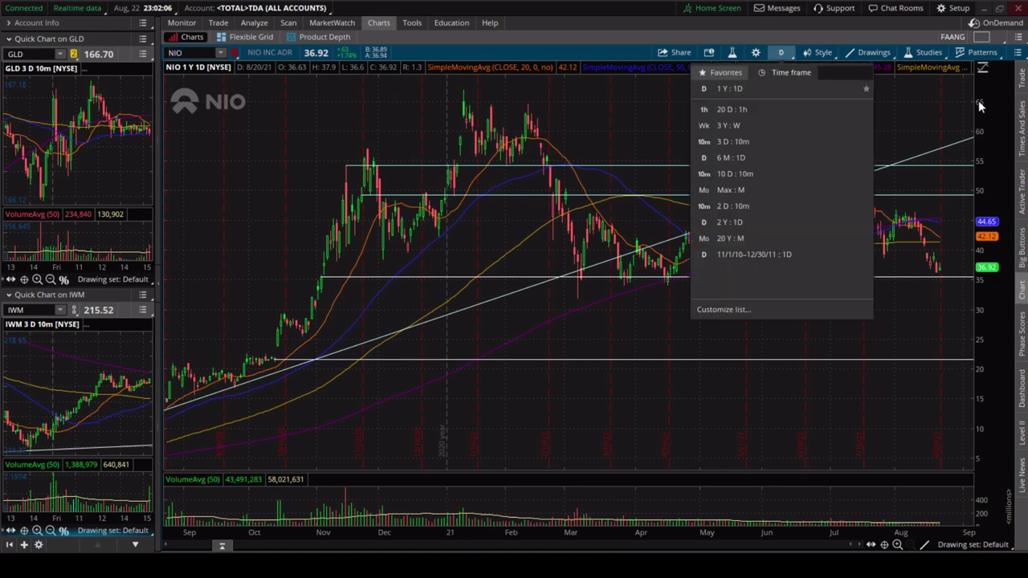
pyautogui.click(729, 222)
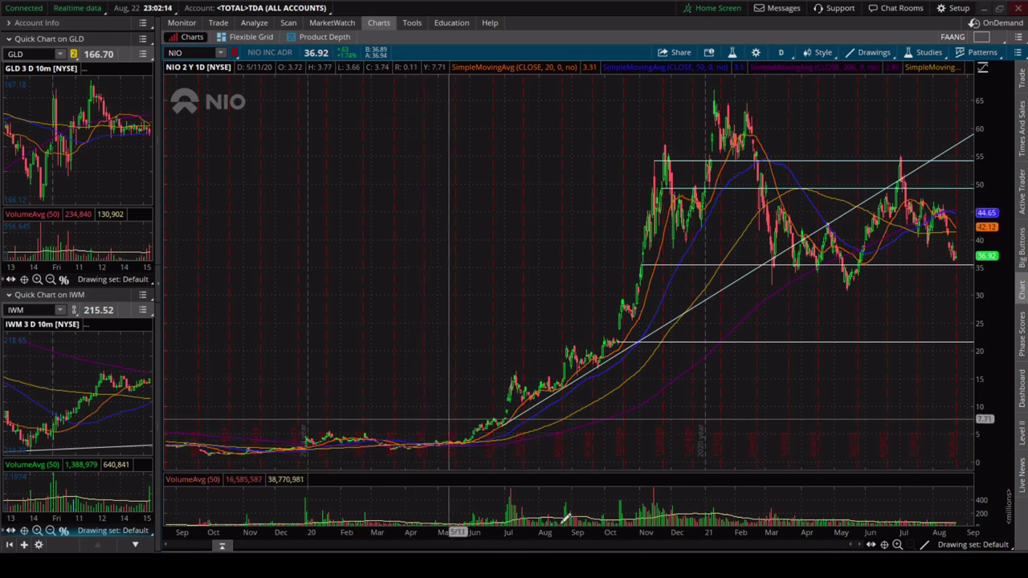
pyautogui.moveTo(554, 521); pyautogui.dragTo(948, 427)
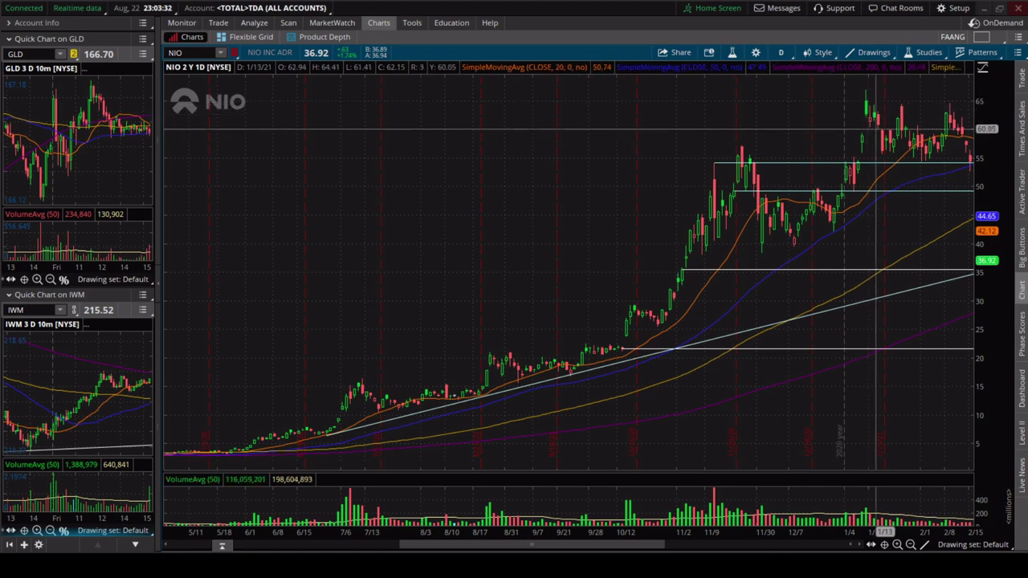
# - Pan NIO forward and reset to the full two-year view ending at the latest bars
pyautogui.moveTo(601, 545); pyautogui.dragTo(645, 545)
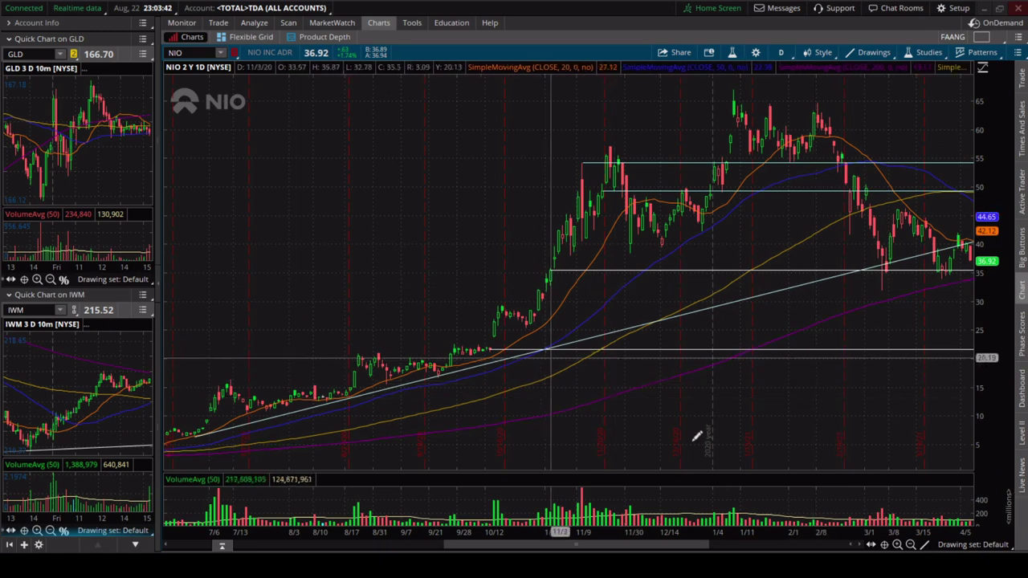
pyautogui.click(910, 544)
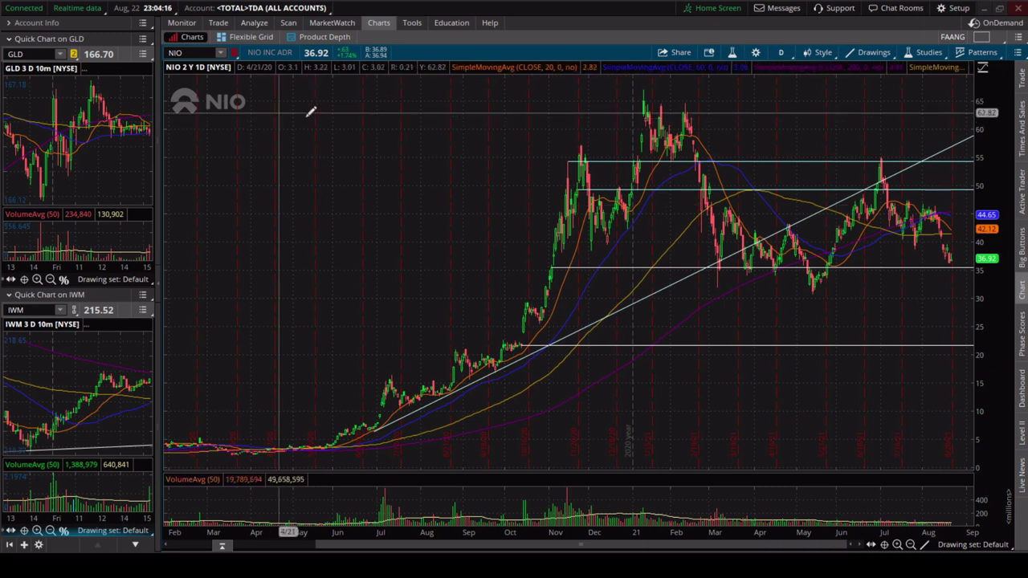
# - Load SPY as a one-year daily (1 Y : 1D) chart and turn on chart drawing
pyautogui.write('SPY')
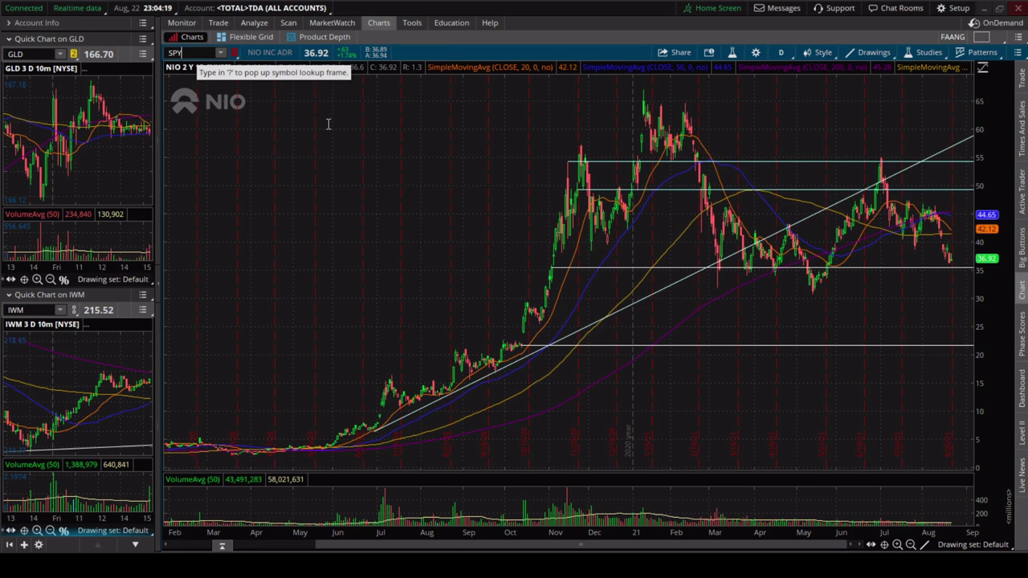
pyautogui.press('Return')
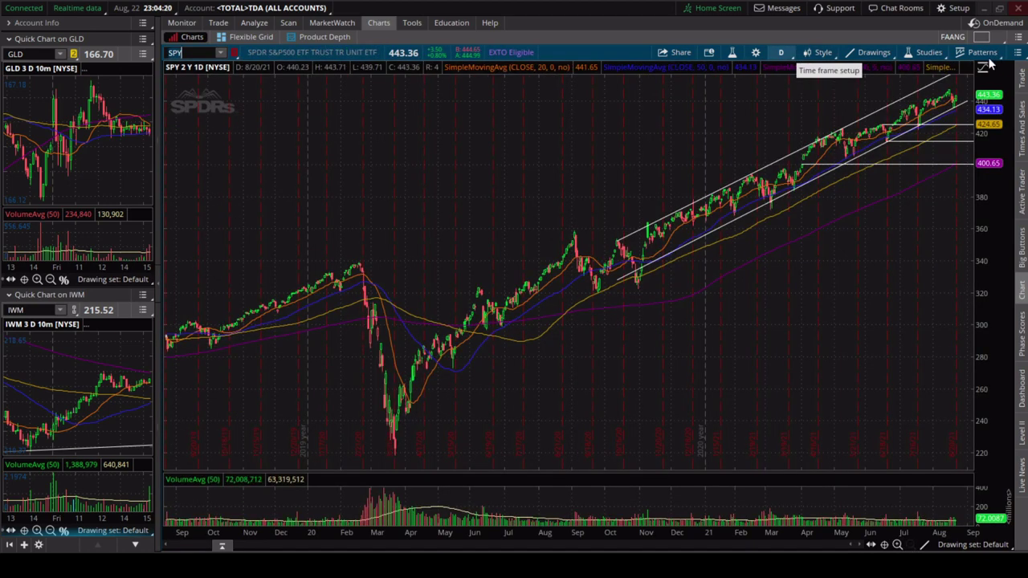
pyautogui.click(781, 52)
pyautogui.click(948, 159)
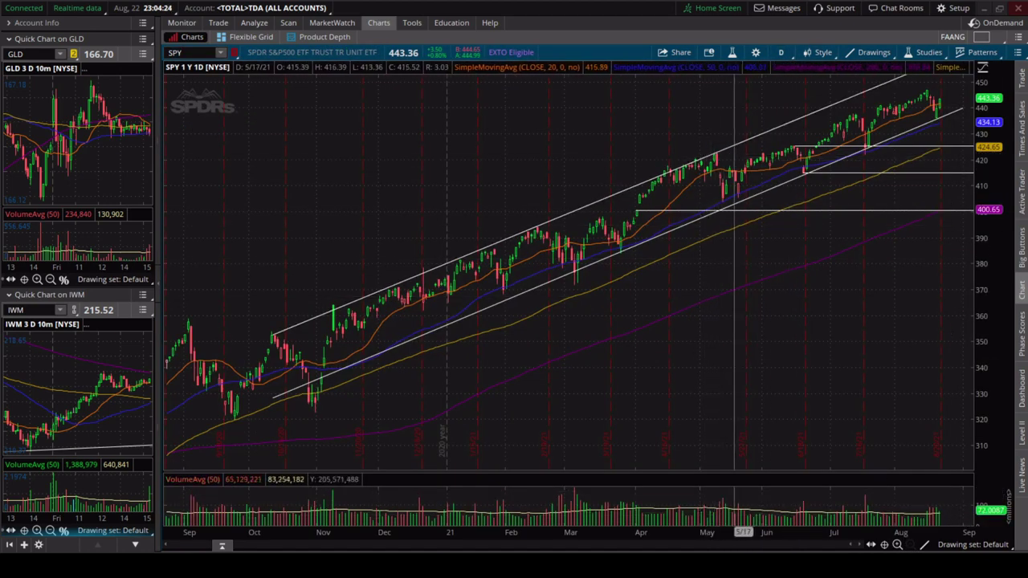
pyautogui.click(916, 545)
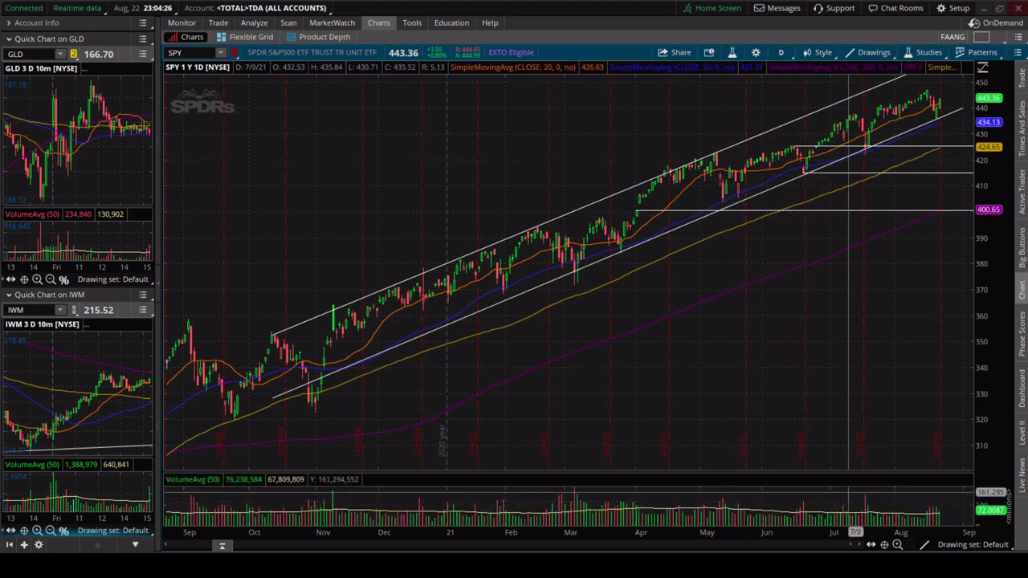